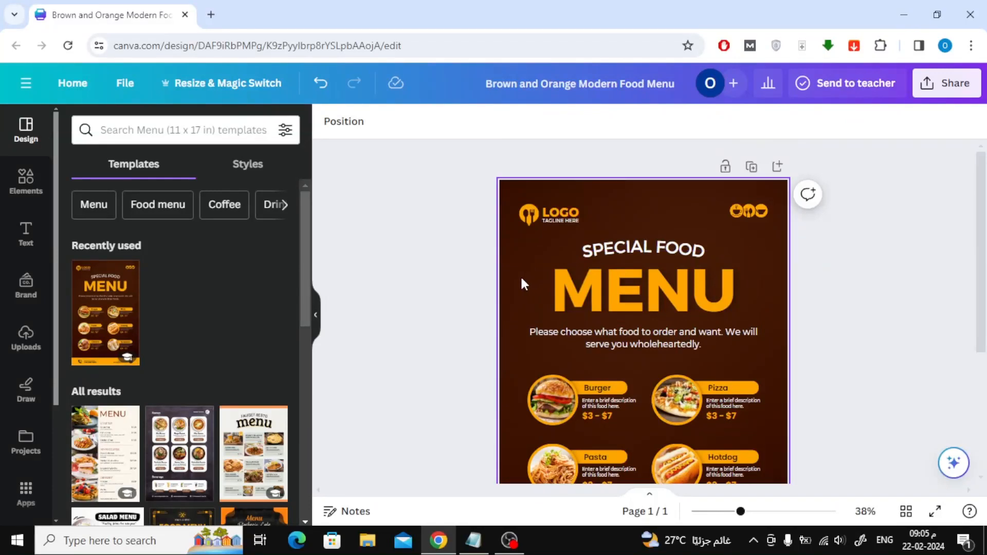
{"action": "scroll", "coordinate": [521, 276], "scroll_direction": "down", "scroll_amount": 3}
{"action": "scroll", "coordinate": [521, 275], "scroll_direction": "down", "scroll_amount": 2}
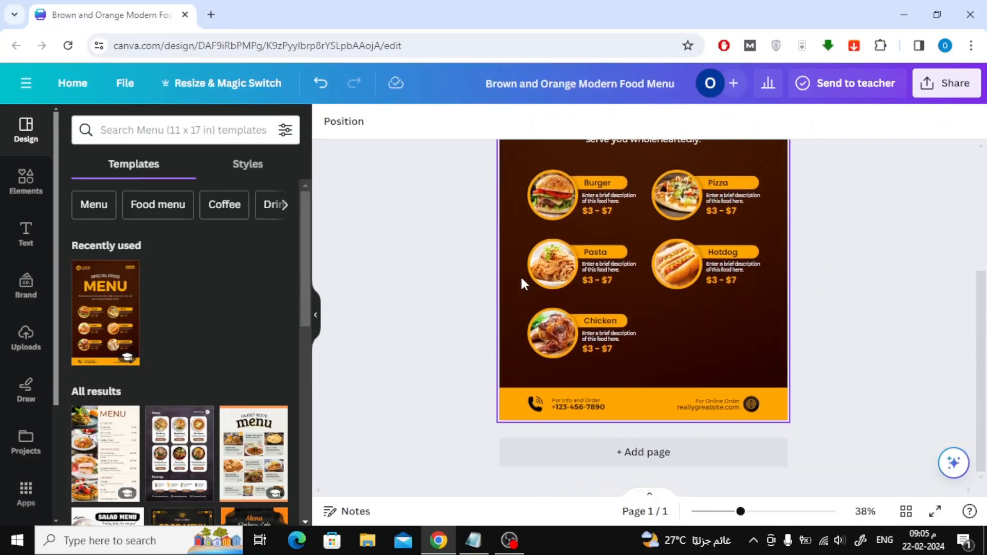
{"action": "scroll", "coordinate": [520, 276], "scroll_direction": "up", "scroll_amount": 3}
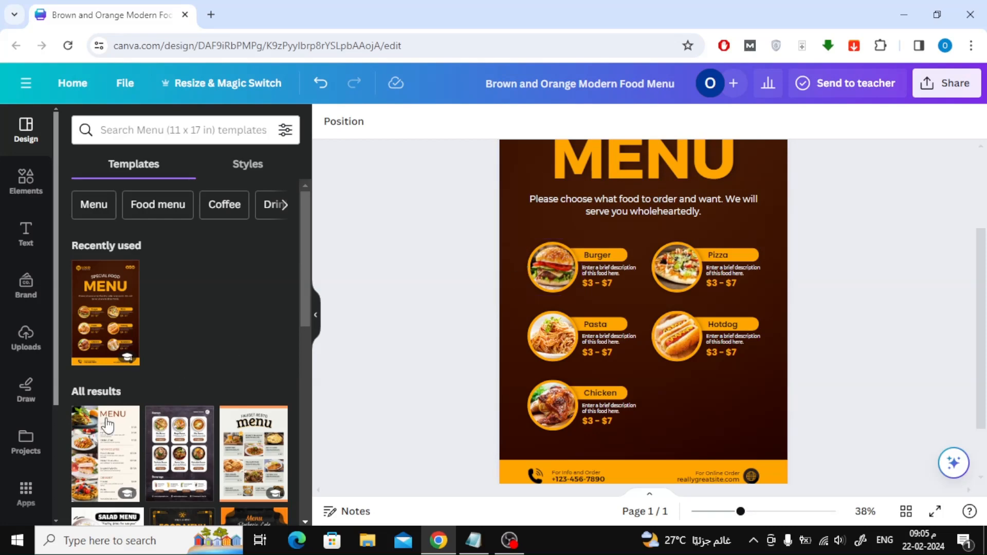
Find and select the Google Maps app from Canva's apps library search
{"action": "left_click", "coordinate": [26, 493]}
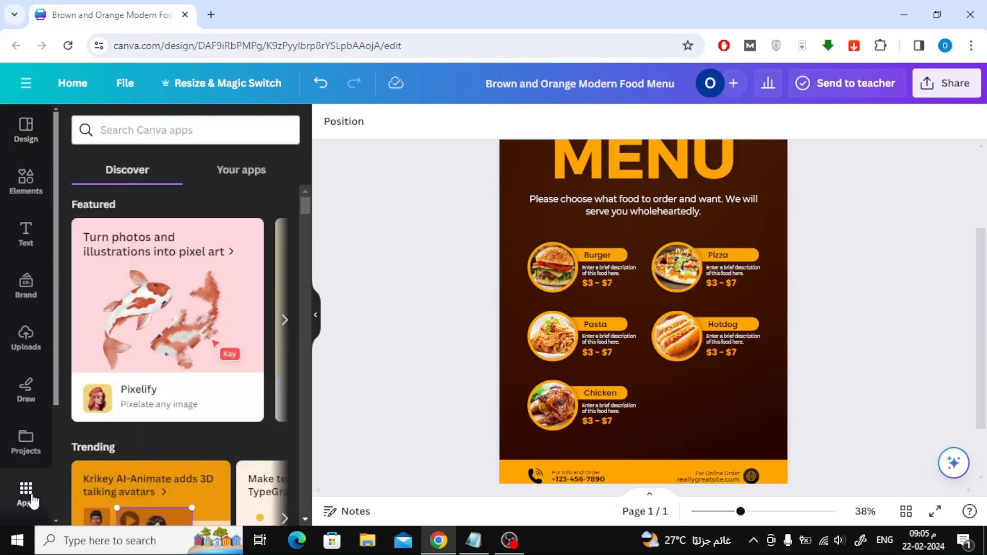
{"action": "left_click", "coordinate": [190, 127]}
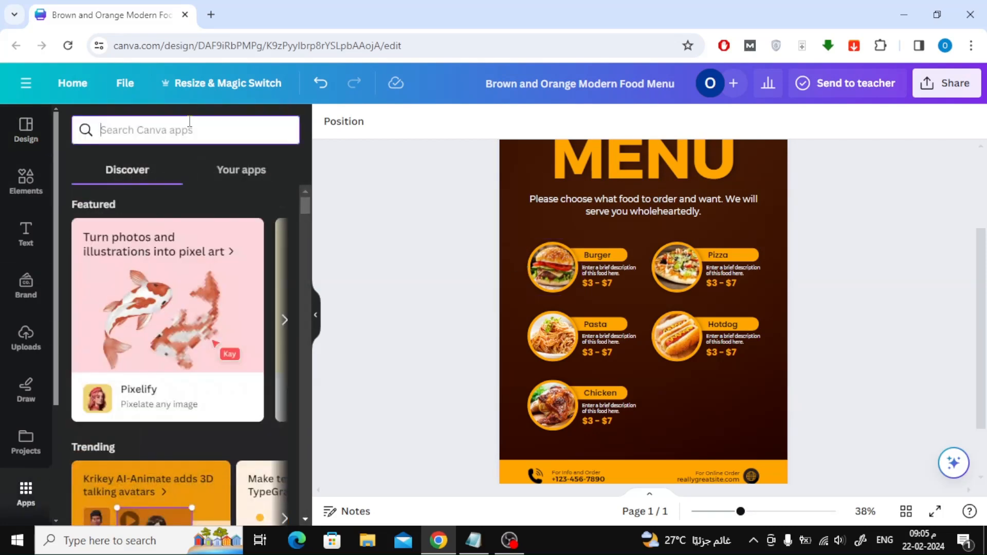
{"action": "type", "text": "google"}
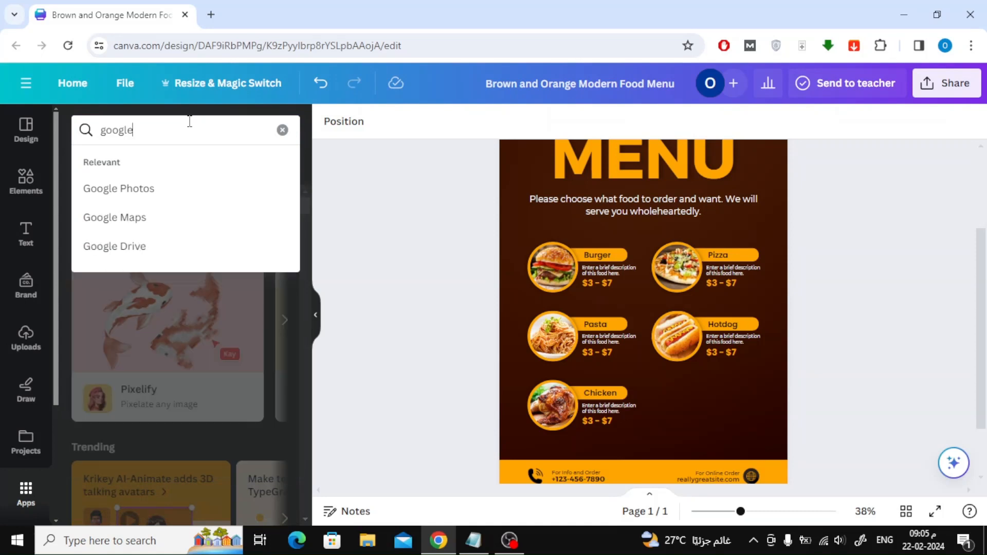
{"action": "left_click", "coordinate": [171, 222]}
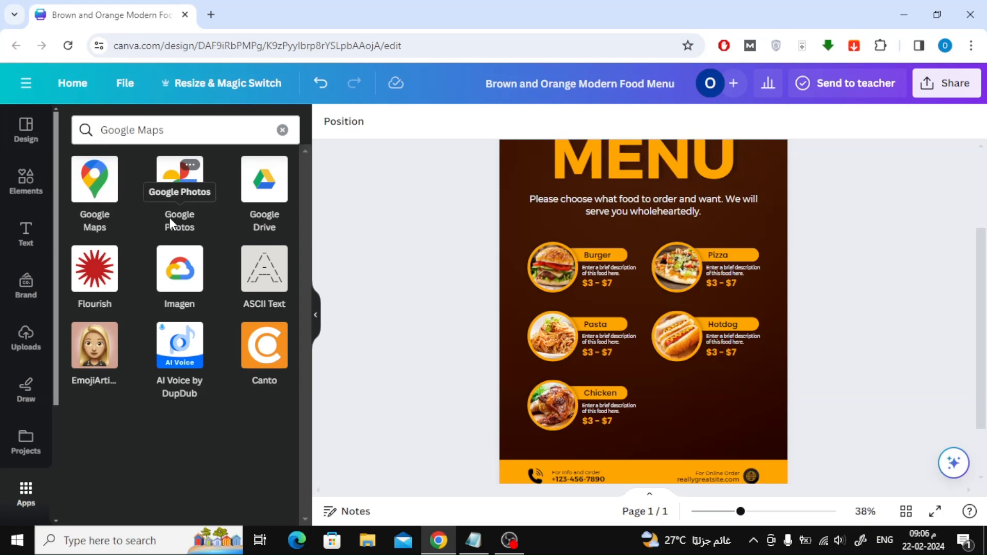
Launch Google Maps and rerun the recent 'burger' location search
{"action": "left_click", "coordinate": [95, 181]}
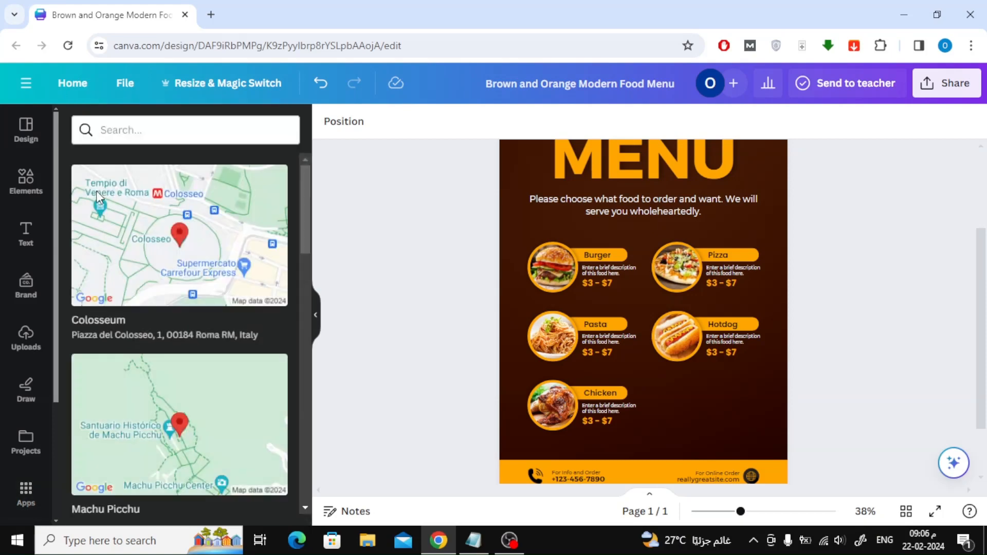
{"action": "left_click", "coordinate": [170, 129]}
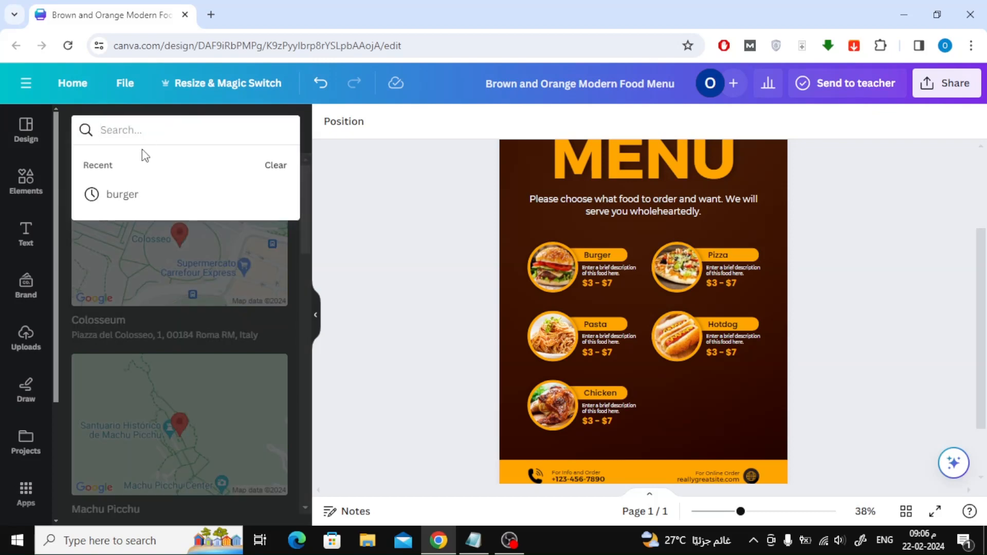
{"action": "left_click", "coordinate": [131, 193]}
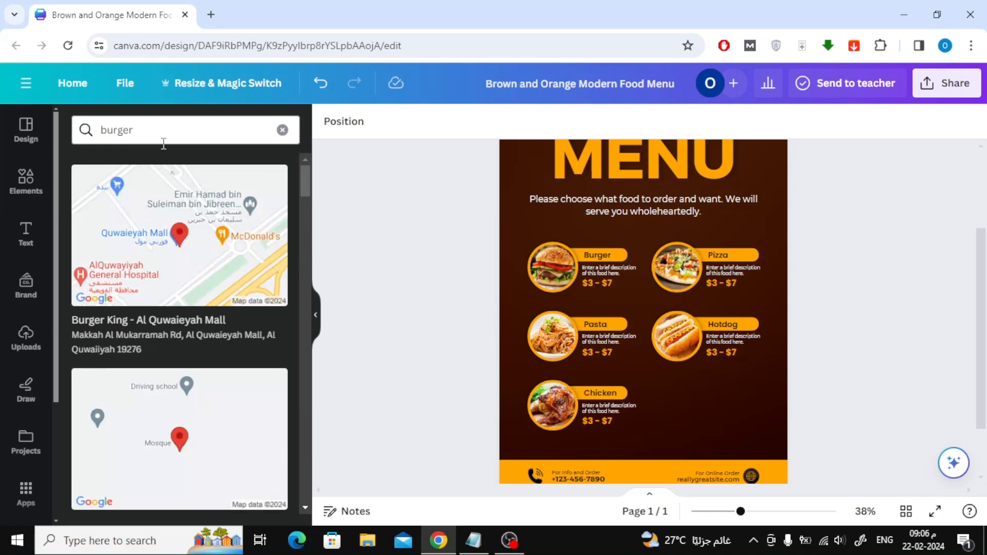
{"action": "scroll", "coordinate": [150, 355], "scroll_direction": "down", "scroll_amount": 3}
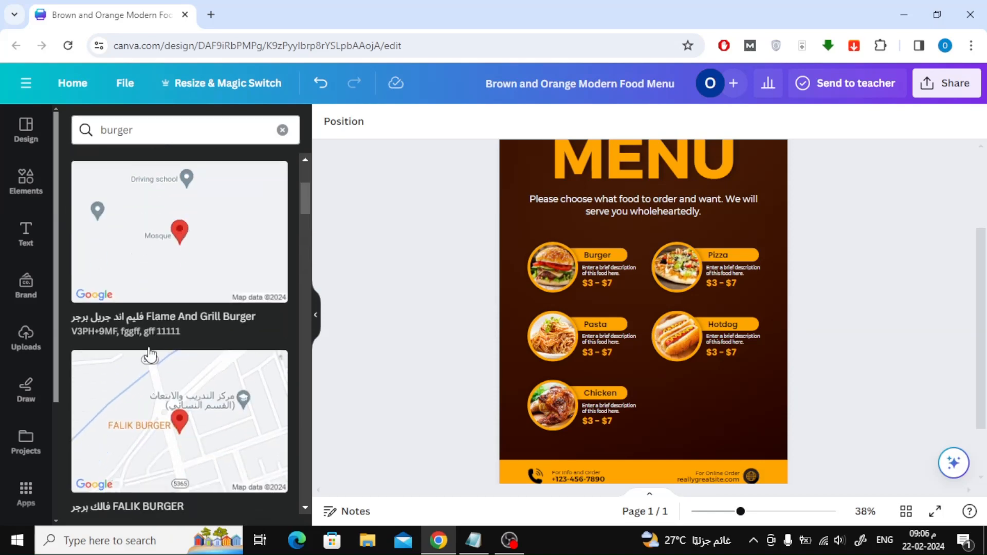
{"action": "scroll", "coordinate": [150, 355], "scroll_direction": "up", "scroll_amount": 3}
{"action": "scroll", "coordinate": [150, 355], "scroll_direction": "up", "scroll_amount": 2}
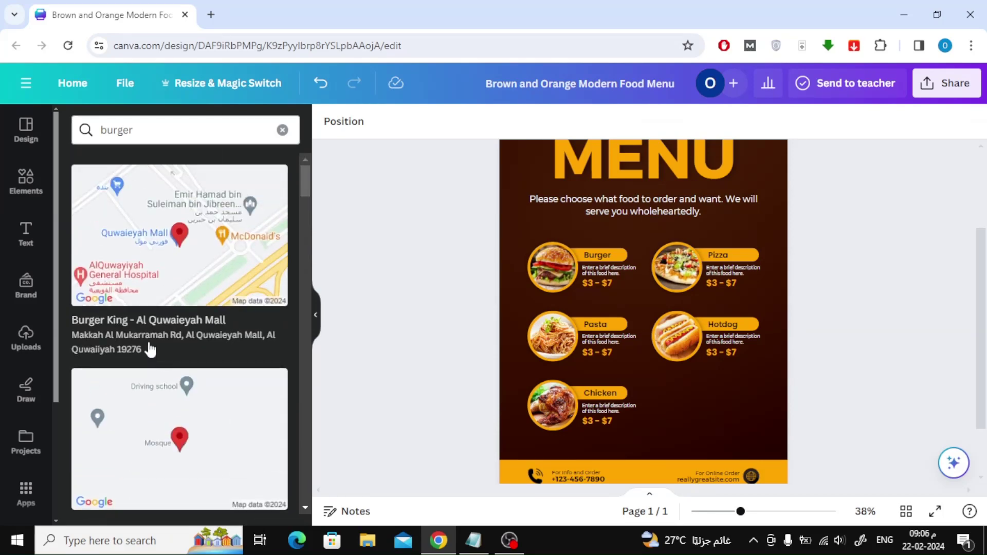
Add the Burger King map and position it at the menu's lower right beside the Chicken item
{"action": "left_click", "coordinate": [165, 285]}
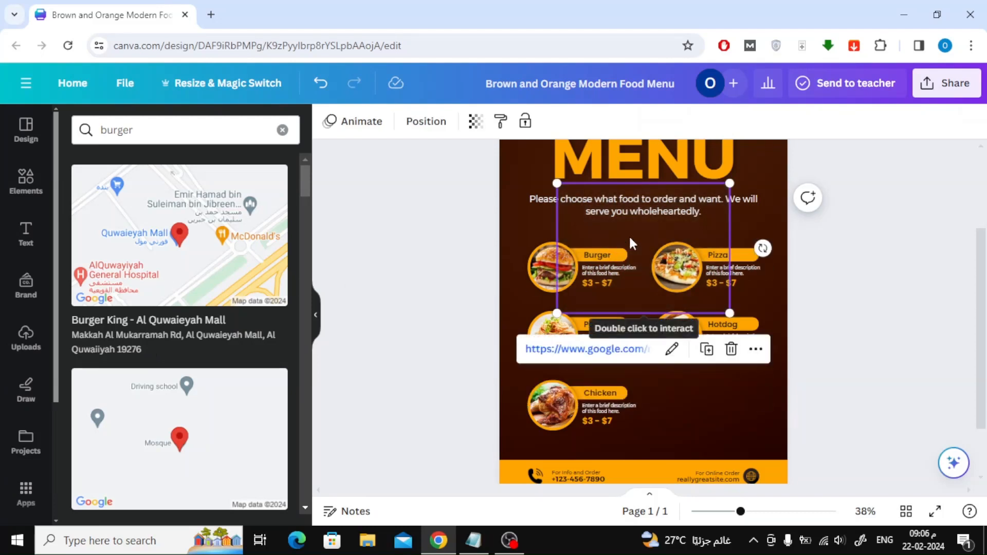
{"action": "left_click_drag", "start_coordinate": [661, 229], "coordinate": [701, 400]}
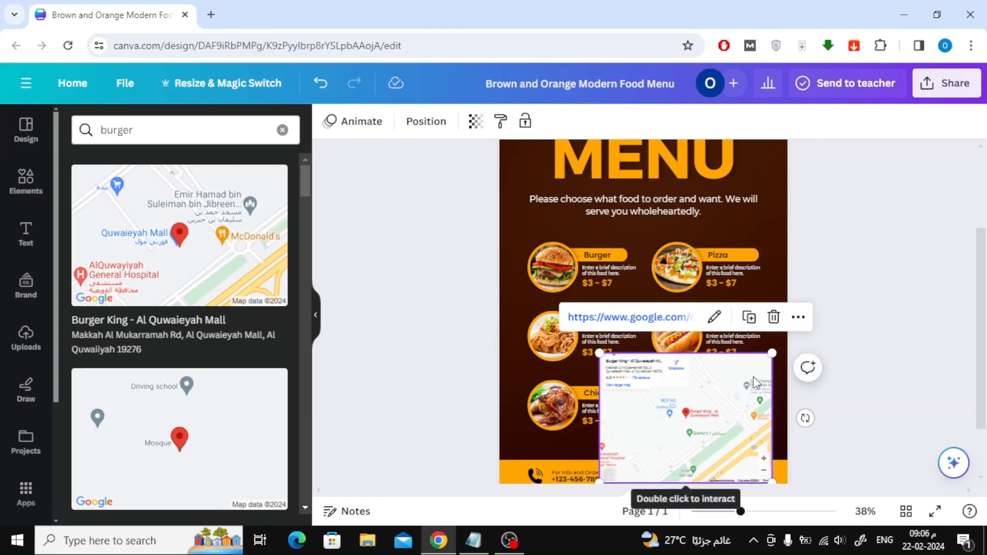
{"action": "left_click_drag", "start_coordinate": [770, 355], "coordinate": [702, 406]}
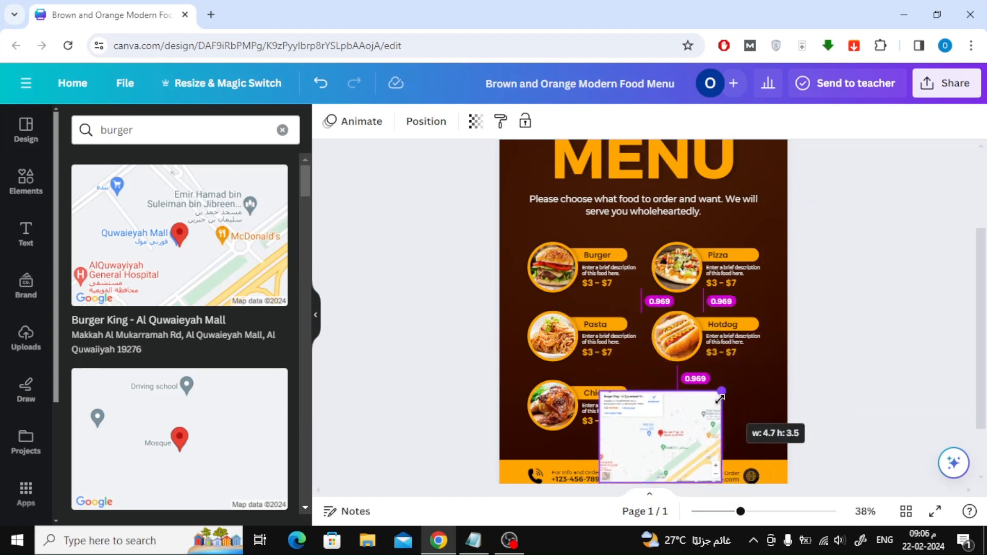
{"action": "left_click_drag", "start_coordinate": [672, 436], "coordinate": [720, 394]}
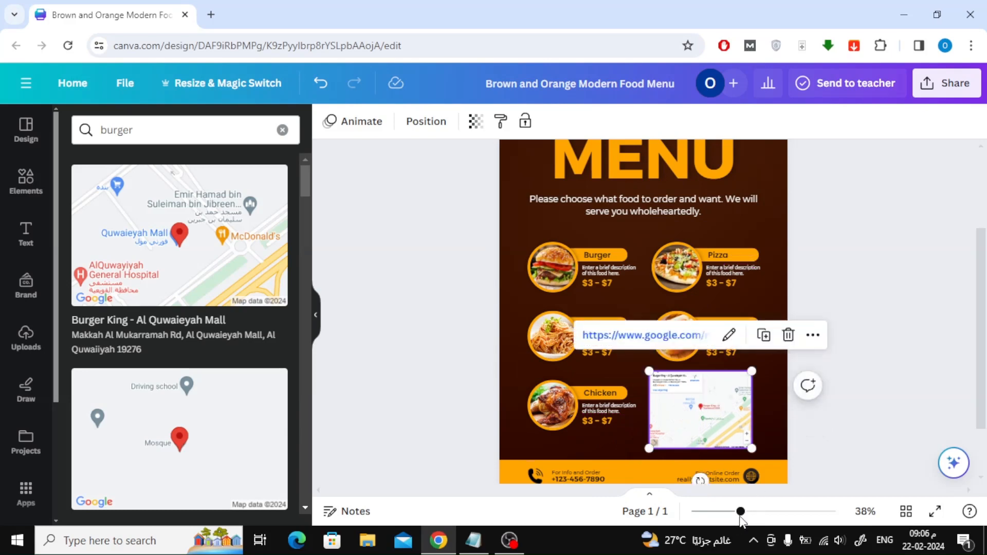
{"action": "left_click_drag", "start_coordinate": [740, 511], "coordinate": [799, 512]}
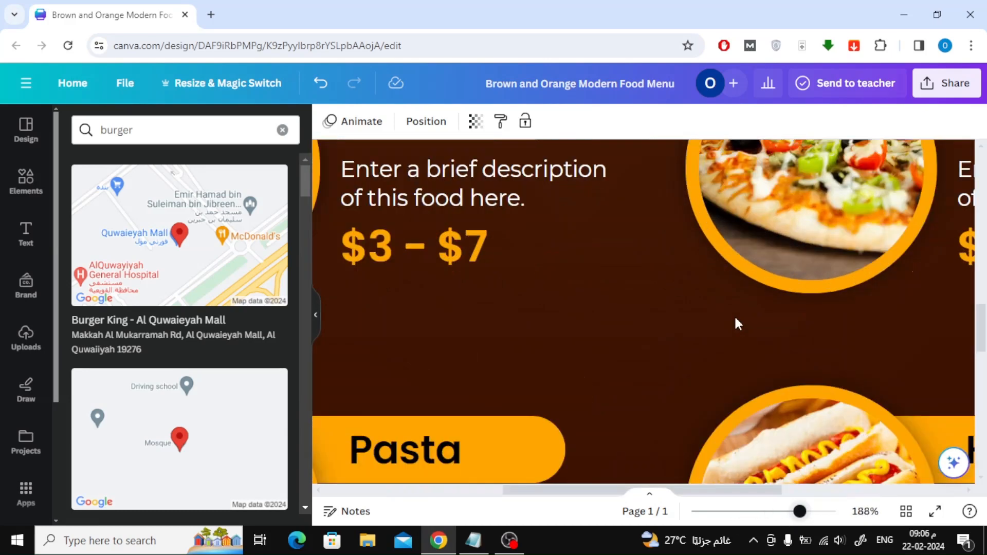
{"action": "scroll", "coordinate": [734, 325], "scroll_direction": "down", "scroll_amount": 3}
{"action": "left_click_drag", "start_coordinate": [799, 511], "coordinate": [770, 511]}
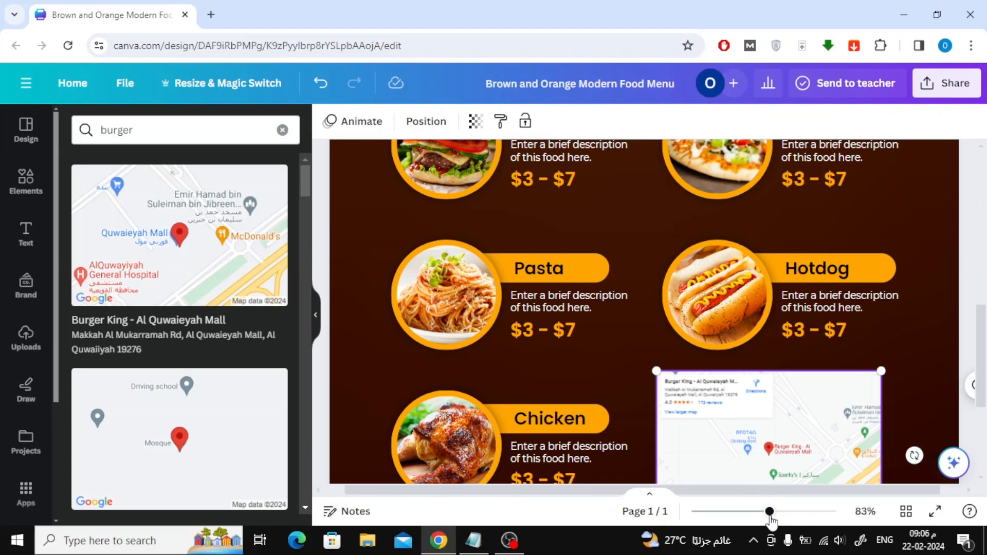
{"action": "scroll", "coordinate": [813, 313], "scroll_direction": "down", "scroll_amount": 3}
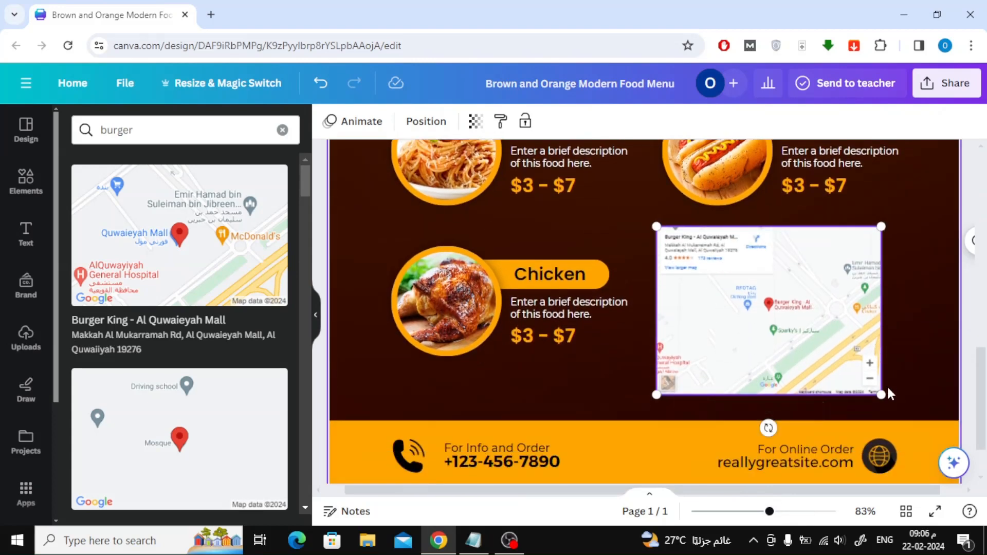
Enlarge the map, nudge it above the footer, and zoom it out to show a wider area
{"action": "left_click_drag", "start_coordinate": [882, 394], "coordinate": [940, 425]}
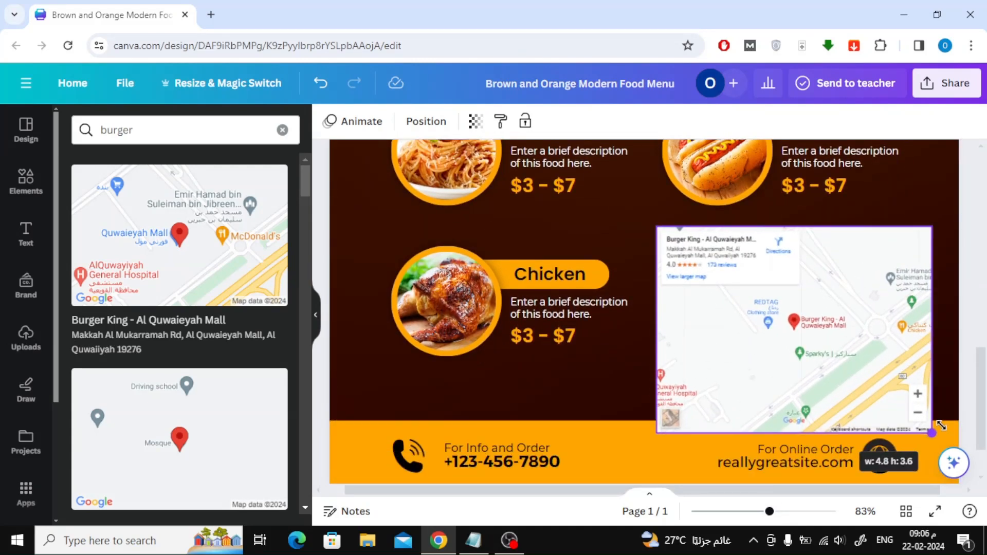
{"action": "left_click_drag", "start_coordinate": [825, 348], "coordinate": [831, 340]}
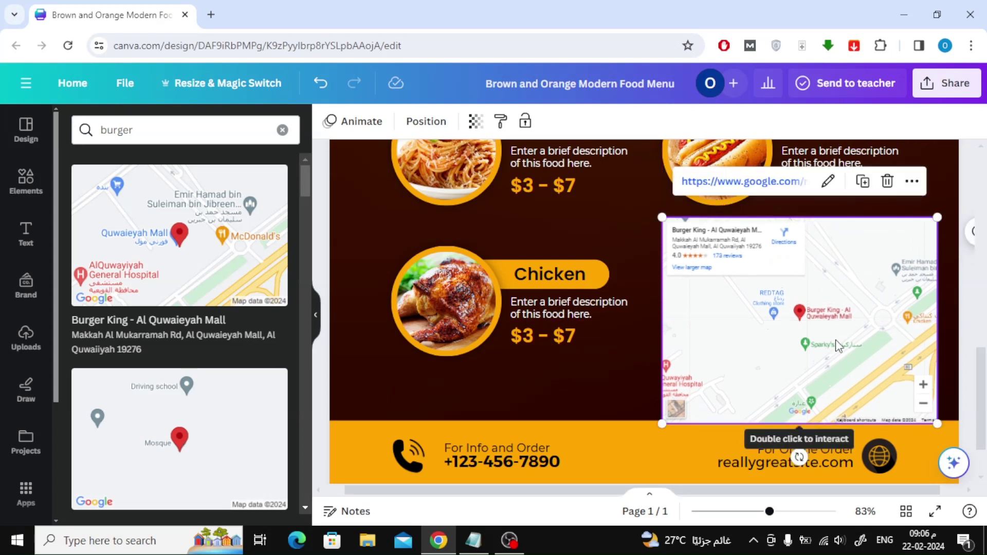
{"action": "left_click", "coordinate": [924, 403]}
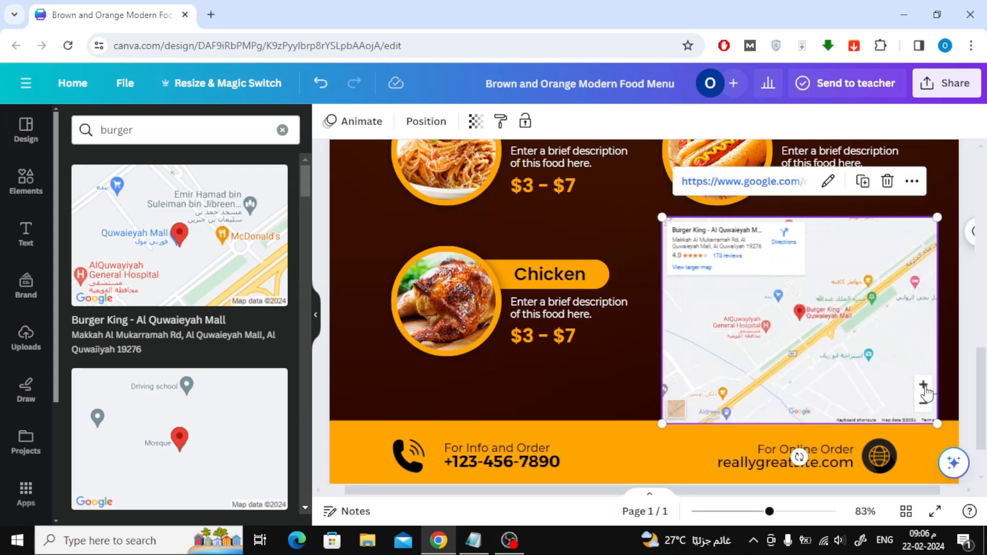
{"action": "left_click", "coordinate": [924, 384]}
{"action": "left_click", "coordinate": [648, 340]}
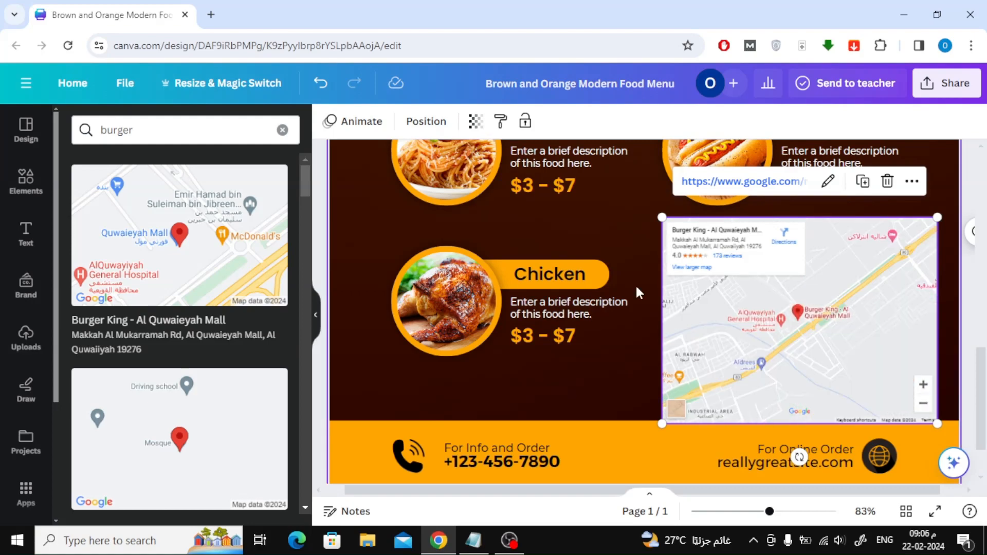
{"action": "scroll", "coordinate": [658, 346], "scroll_direction": "up", "scroll_amount": 2}
{"action": "scroll", "coordinate": [658, 345], "scroll_direction": "down", "scroll_amount": 4}
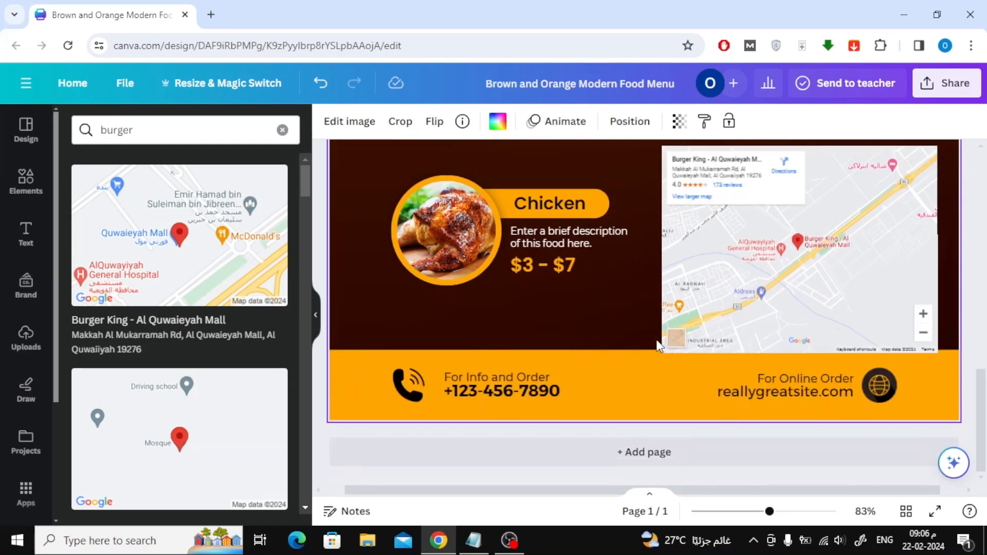
{"action": "scroll", "coordinate": [658, 345], "scroll_direction": "up", "scroll_amount": 4}
{"action": "scroll", "coordinate": [657, 346], "scroll_direction": "up", "scroll_amount": 1}
{"action": "scroll", "coordinate": [657, 346], "scroll_direction": "up", "scroll_amount": 5}
{"action": "scroll", "coordinate": [658, 345], "scroll_direction": "up", "scroll_amount": 5}
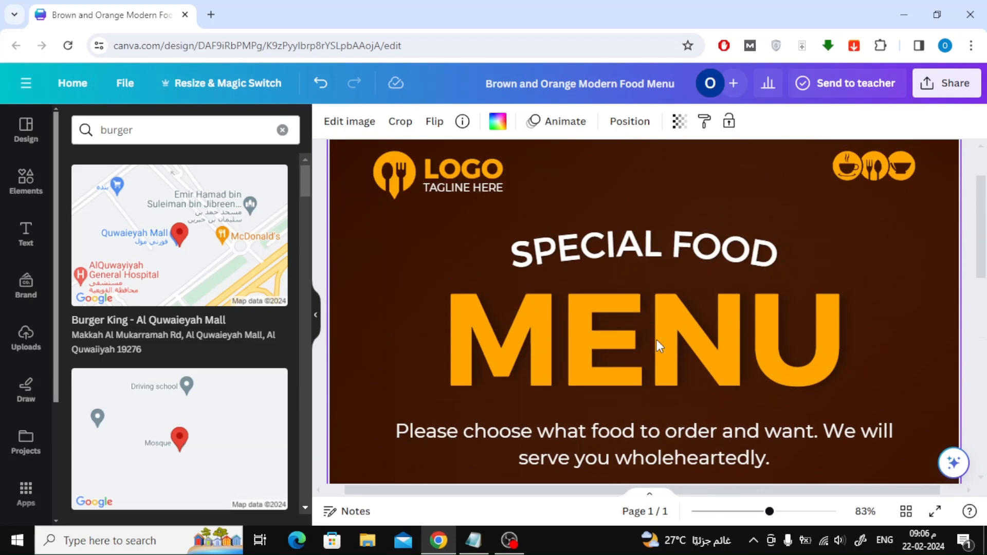
{"action": "scroll", "coordinate": [658, 346], "scroll_direction": "up", "scroll_amount": 2}
Create a public view link for the menu via Share and select its URL
{"action": "left_click", "coordinate": [944, 83]}
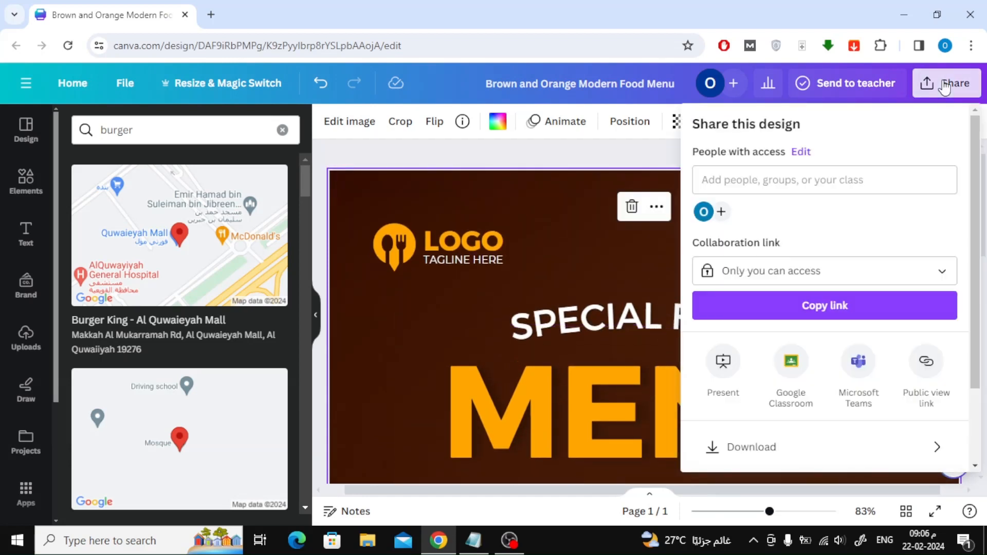
{"action": "scroll", "coordinate": [851, 231], "scroll_direction": "down", "scroll_amount": 2}
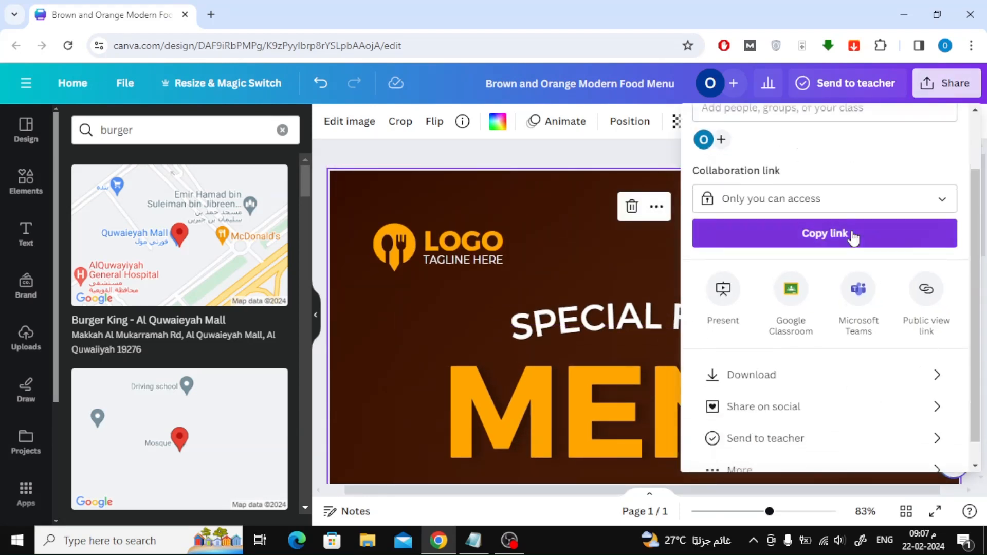
{"action": "scroll", "coordinate": [864, 240], "scroll_direction": "down", "scroll_amount": 1}
{"action": "left_click", "coordinate": [925, 271]}
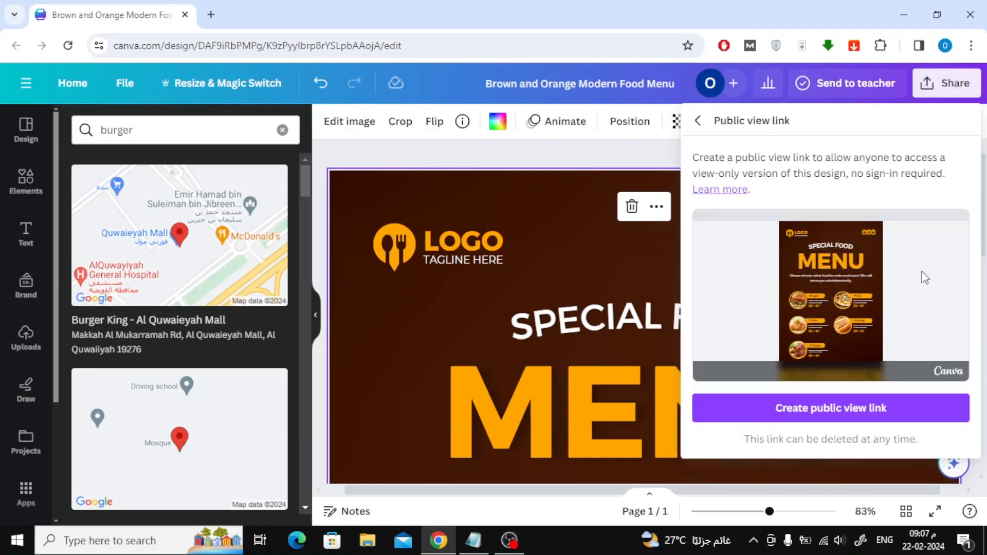
{"action": "left_click", "coordinate": [789, 415]}
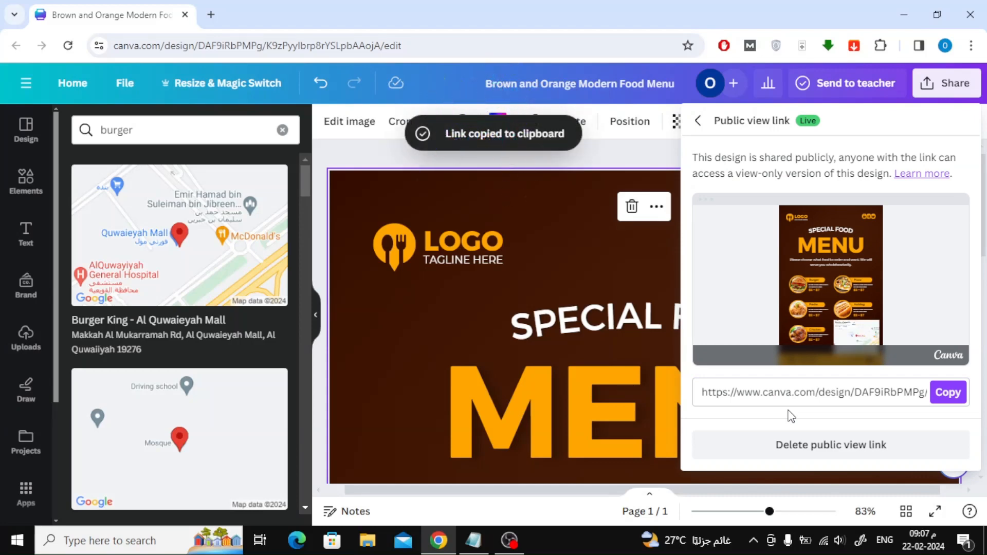
{"action": "left_click", "coordinate": [847, 392]}
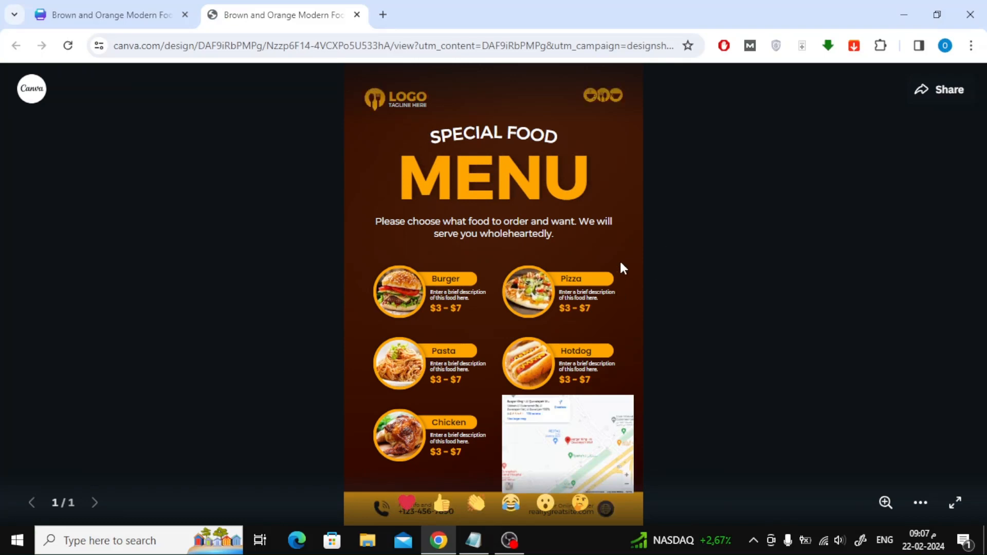
Magnify the shared menu in the public view to about 235%
{"action": "left_click", "coordinate": [886, 504]}
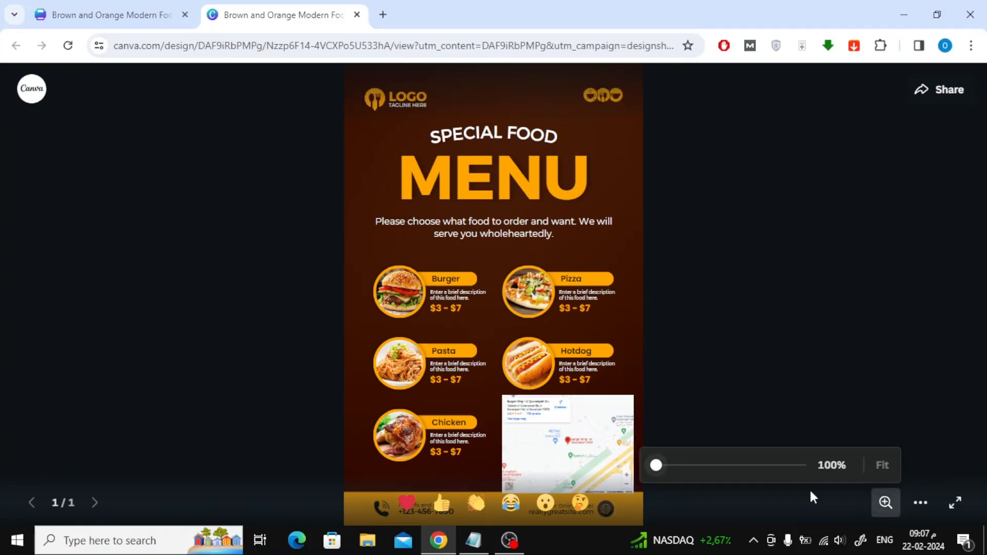
{"action": "left_click", "coordinate": [739, 464]}
{"action": "left_click_drag", "start_coordinate": [739, 464], "coordinate": [719, 466]}
{"action": "scroll", "coordinate": [703, 309], "scroll_direction": "down", "scroll_amount": 4}
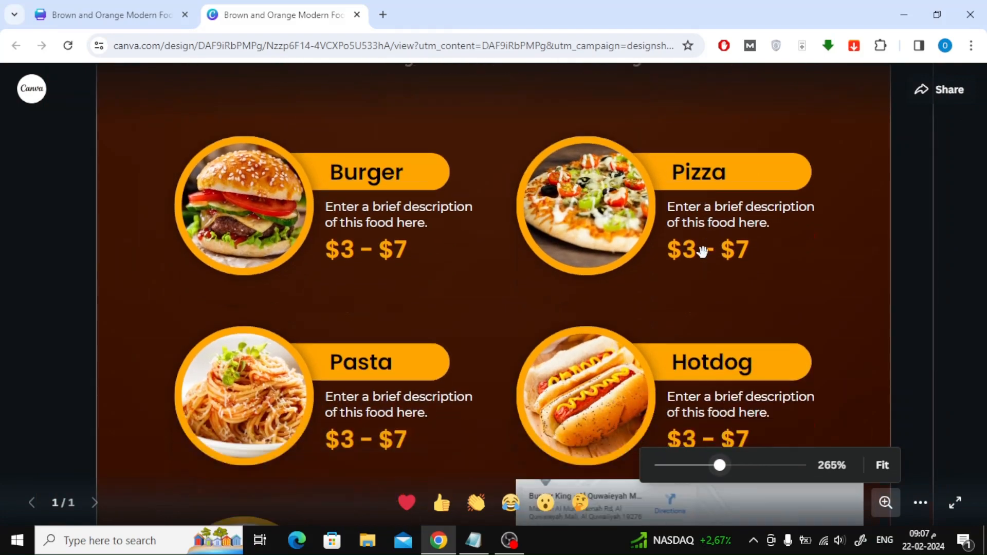
{"action": "scroll", "coordinate": [703, 251], "scroll_direction": "down", "scroll_amount": 3}
{"action": "scroll", "coordinate": [703, 278], "scroll_direction": "down", "scroll_amount": 2}
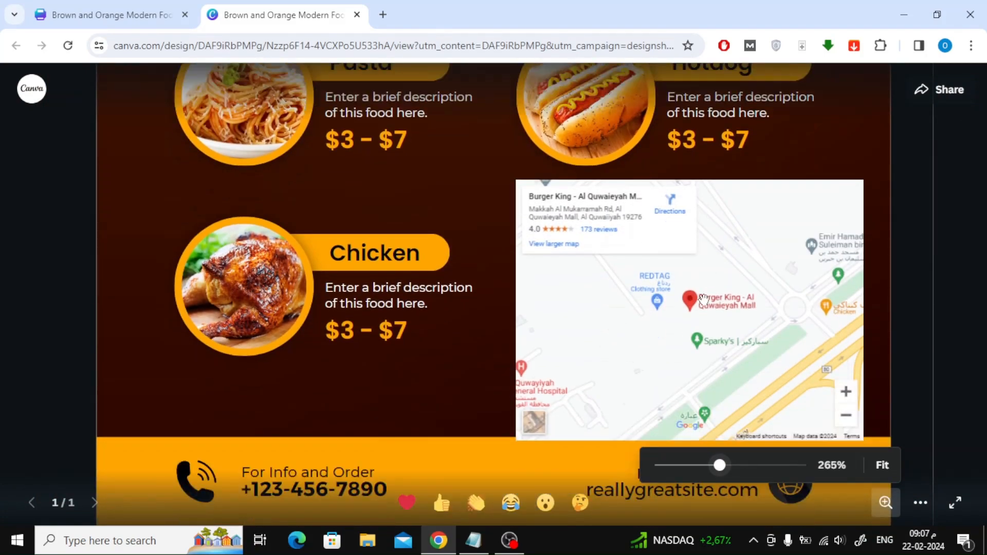
Pan and zoom the embedded map to confirm it is interactive, then close the public view tab
{"action": "mouse_move", "coordinate": [703, 293]}
{"action": "left_mouse_down"}
{"action": "mouse_move", "coordinate": [671, 325]}
{"action": "mouse_move", "coordinate": [642, 293]}
{"action": "left_mouse_up"}
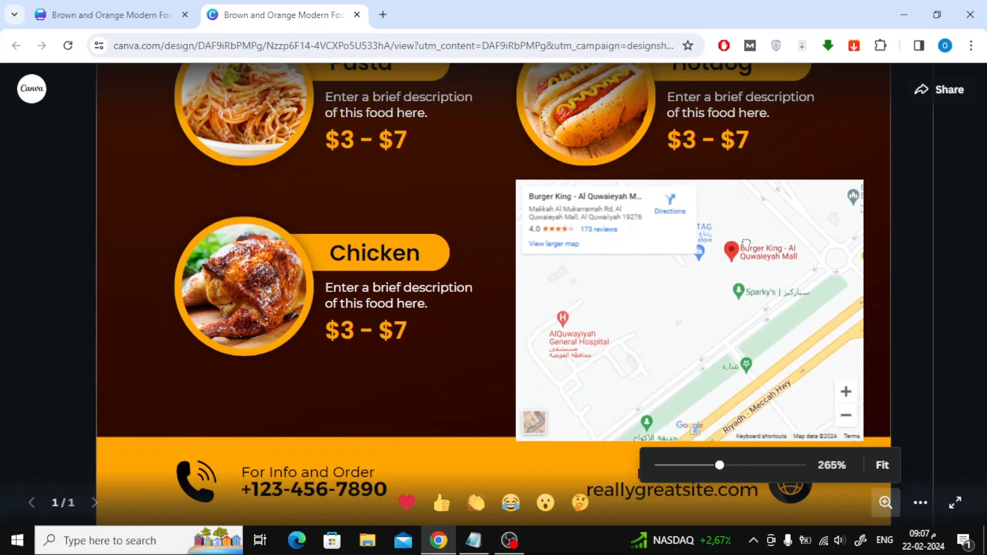
{"action": "left_click", "coordinate": [846, 417]}
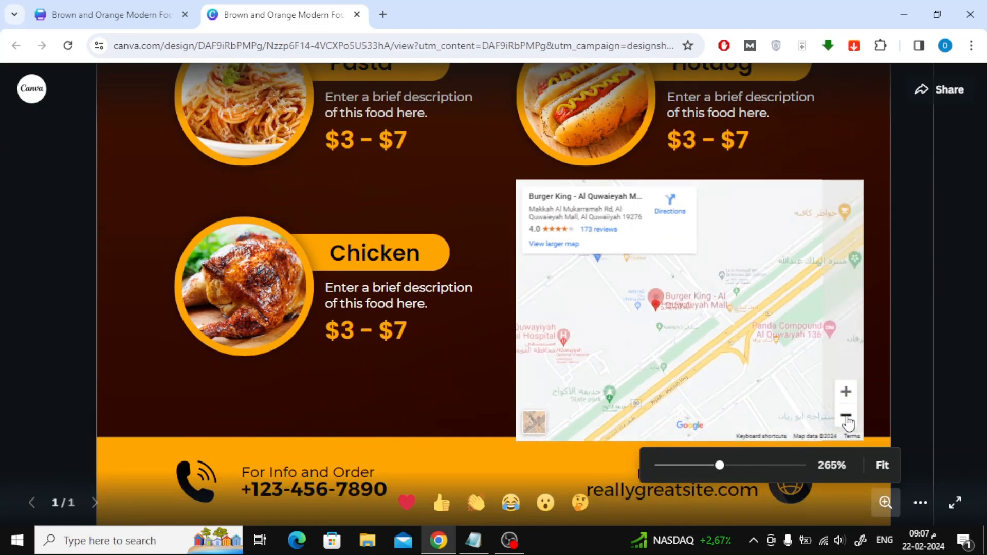
{"action": "left_click", "coordinate": [846, 417]}
{"action": "left_click_drag", "start_coordinate": [722, 308], "coordinate": [749, 383]}
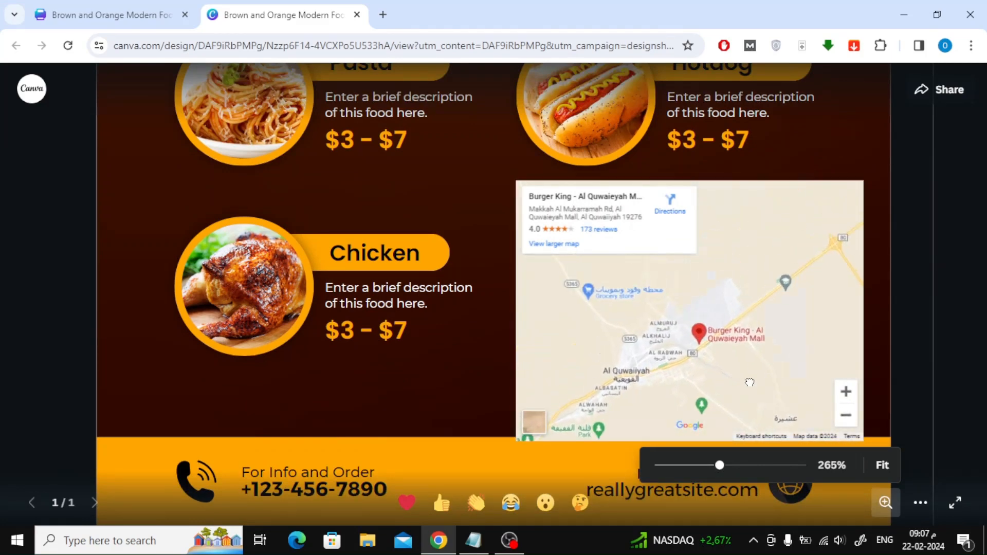
{"action": "left_click", "coordinate": [845, 392]}
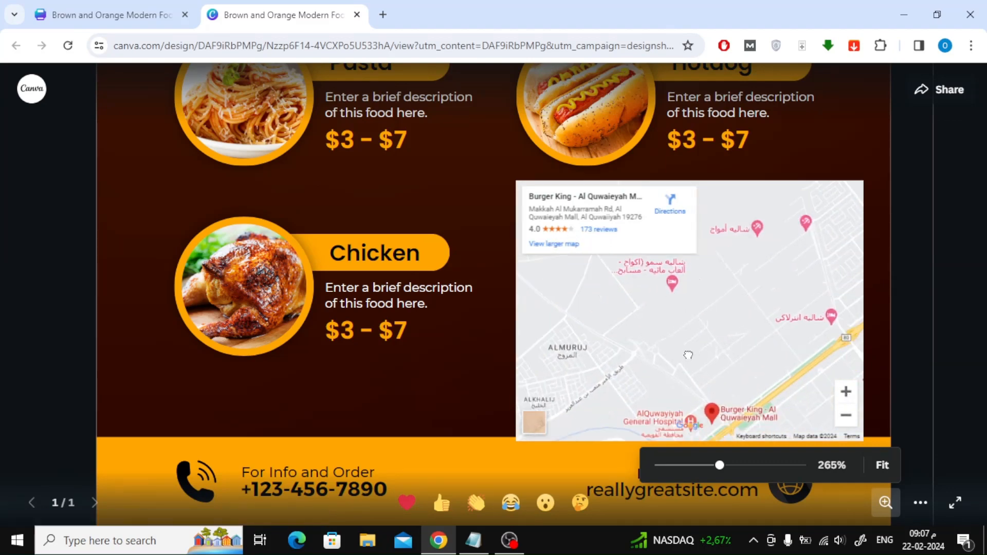
{"action": "key", "text": "ctrl+w"}
Show all publishing options from the Share panel's More button
{"action": "left_click", "coordinate": [788, 446]}
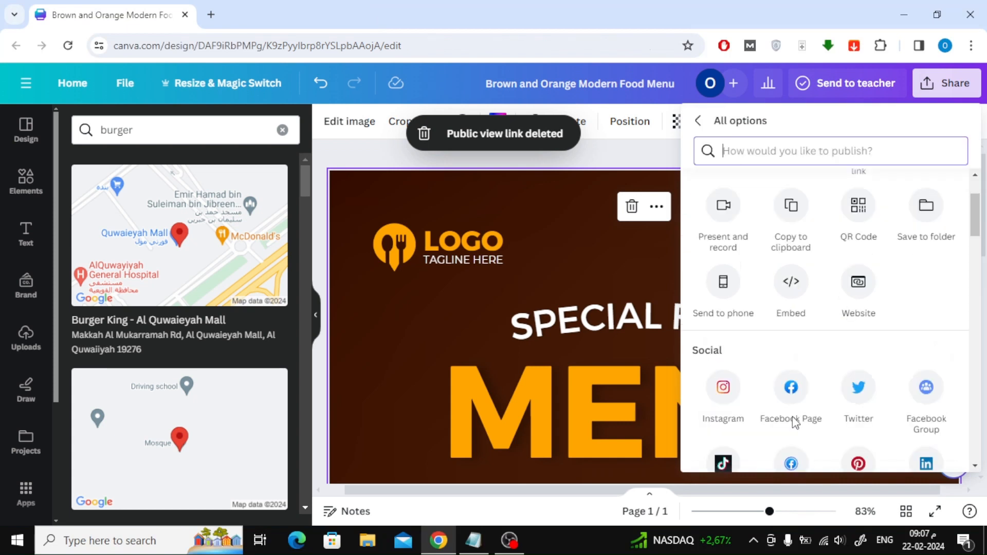